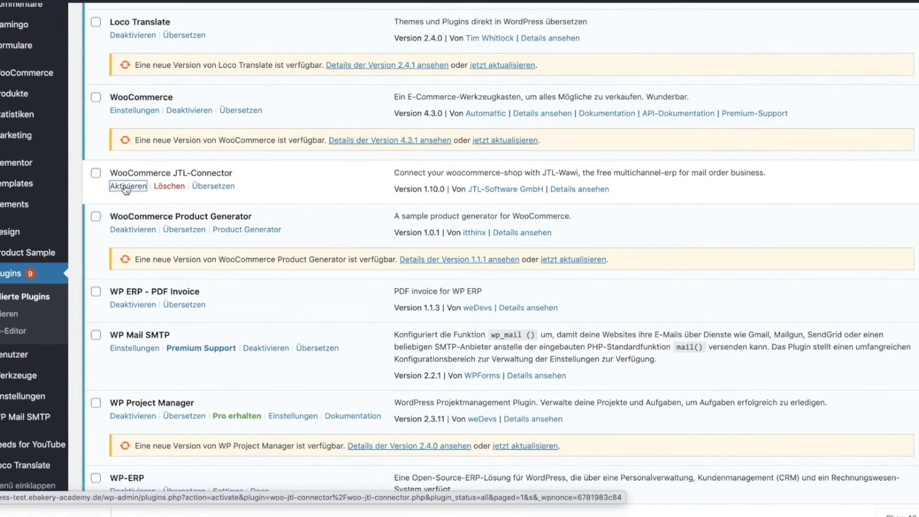
# - Activate the WooCommerce JTL-Connector plugin in the WordPress plugin list
pyautogui.click(120, 185)
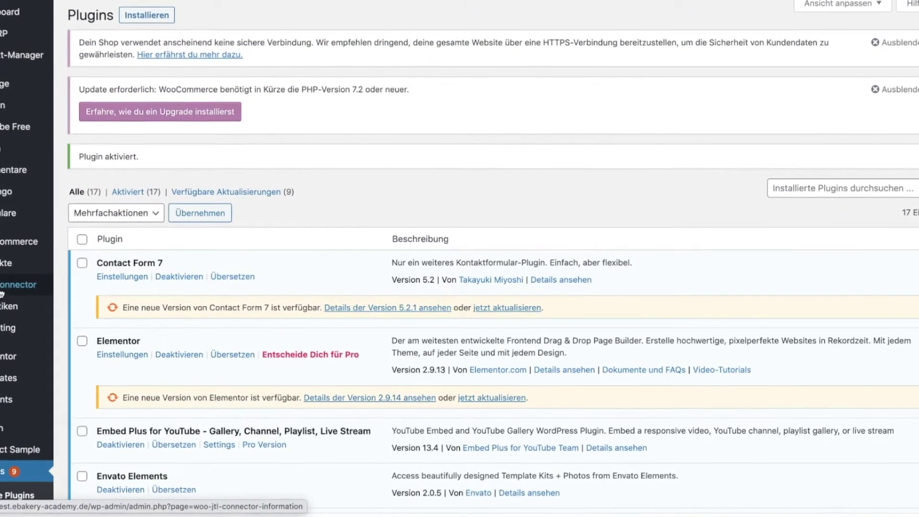
pyautogui.moveTo(29, 285)
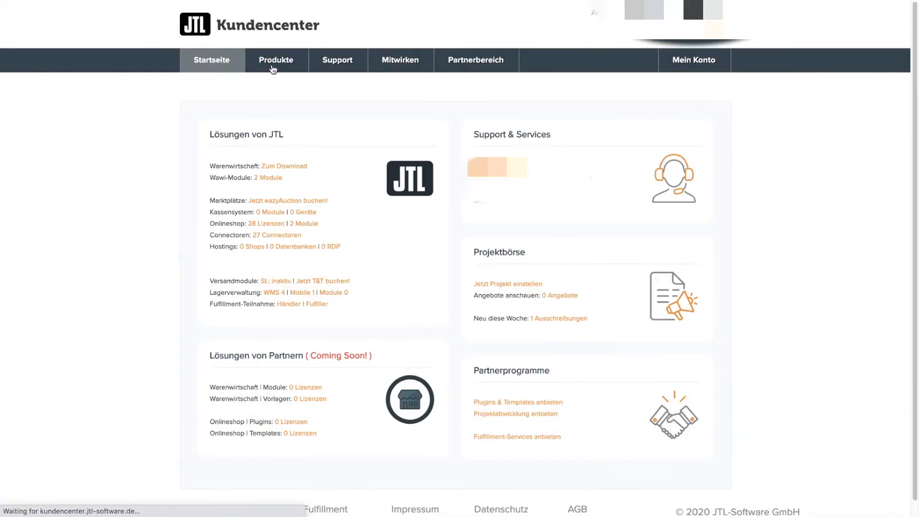
# - In the JTL Kundencenter's connector management, add a Shopware 5 connector, accepting the business-customer and terms confirmation
pyautogui.click(273, 69)
pyautogui.click(338, 351)
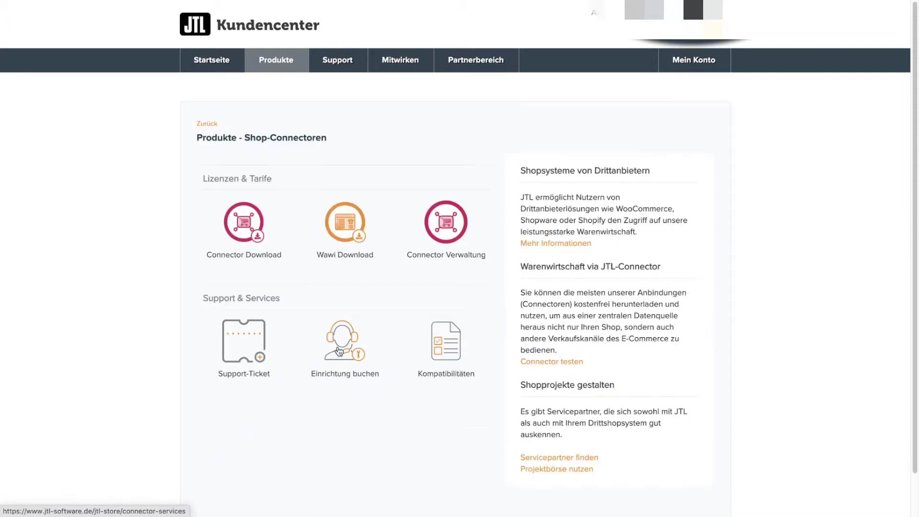
pyautogui.click(460, 220)
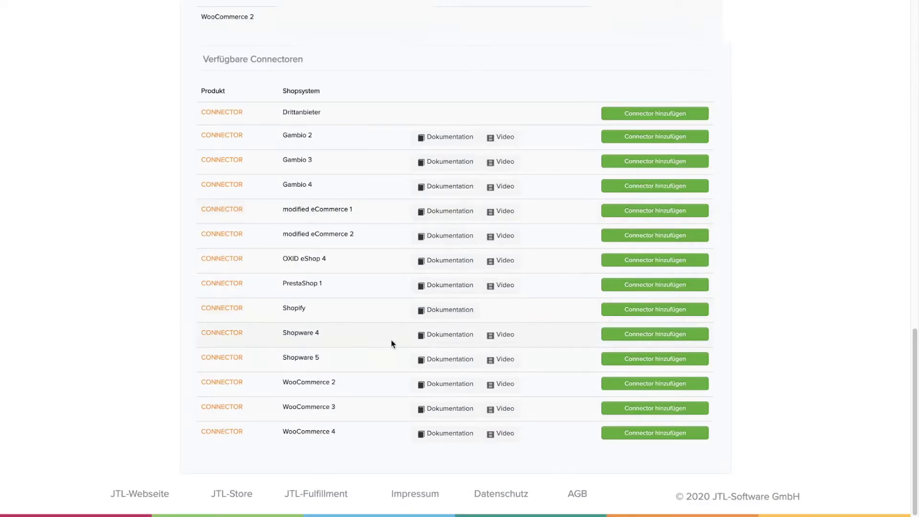
pyautogui.click(677, 365)
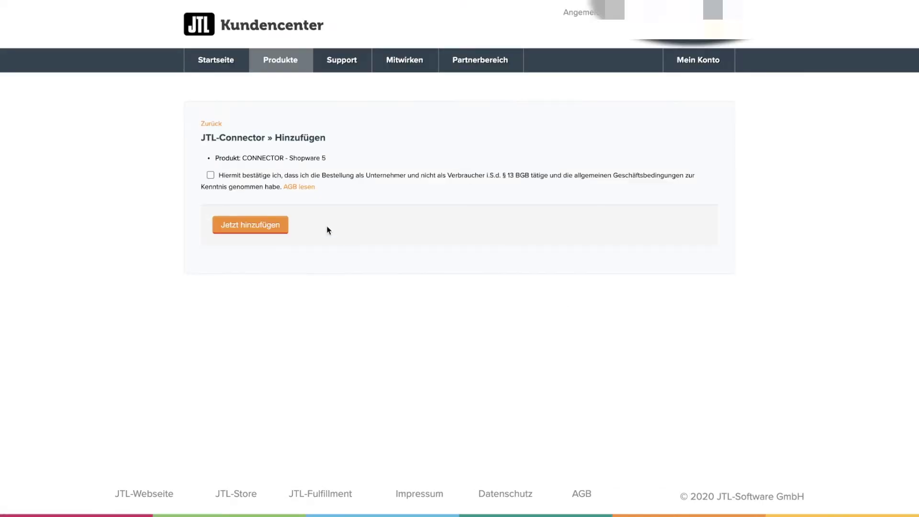
pyautogui.click(209, 176)
pyautogui.click(241, 224)
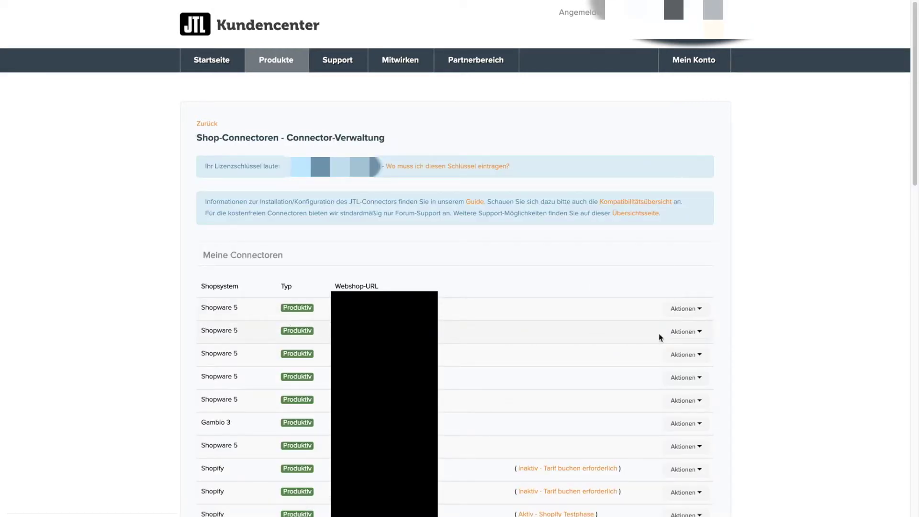
# - Change the Shopware 5 connector's webshop URL to demo.ebakery-academy.de and save it
pyautogui.click(686, 332)
pyautogui.scroll(-1, 689, 334)
pyautogui.scroll(-2, 690, 335)
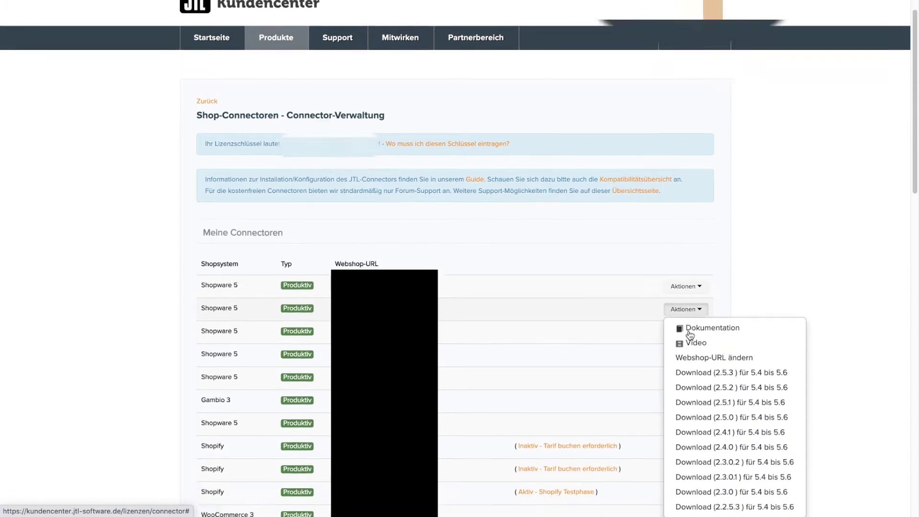
pyautogui.click(739, 440)
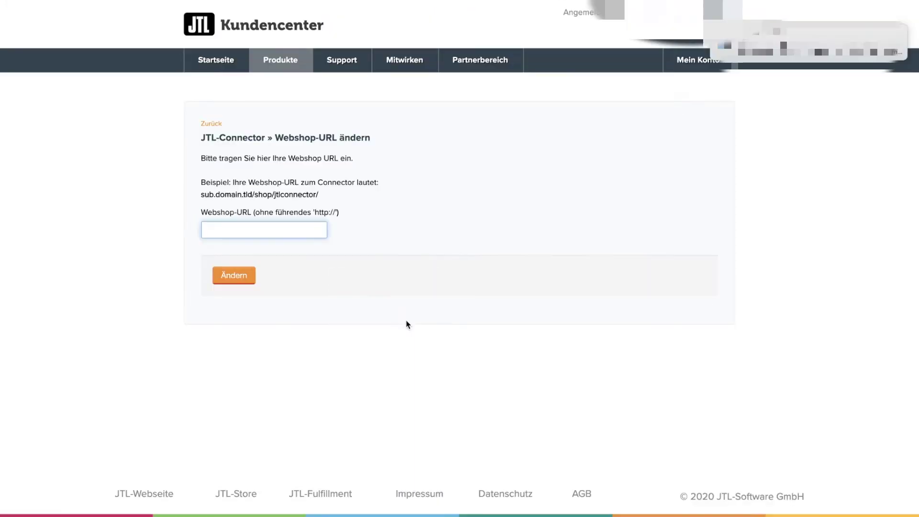
pyautogui.write('demo.ebakery-academy.de')
pyautogui.click(234, 277)
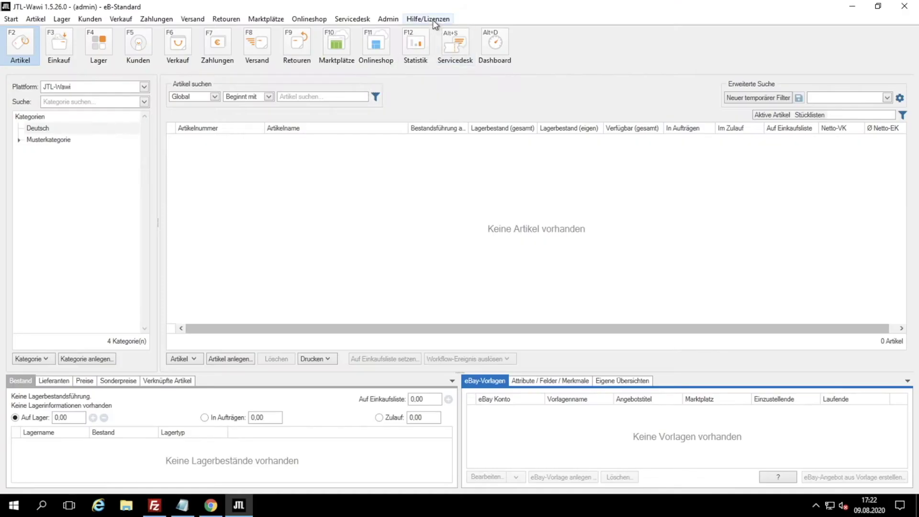
# - In JTL-Wawi, view the active licences and the licence key entry dialog, leaving it without saving
pyautogui.click(430, 19)
pyautogui.click(435, 32)
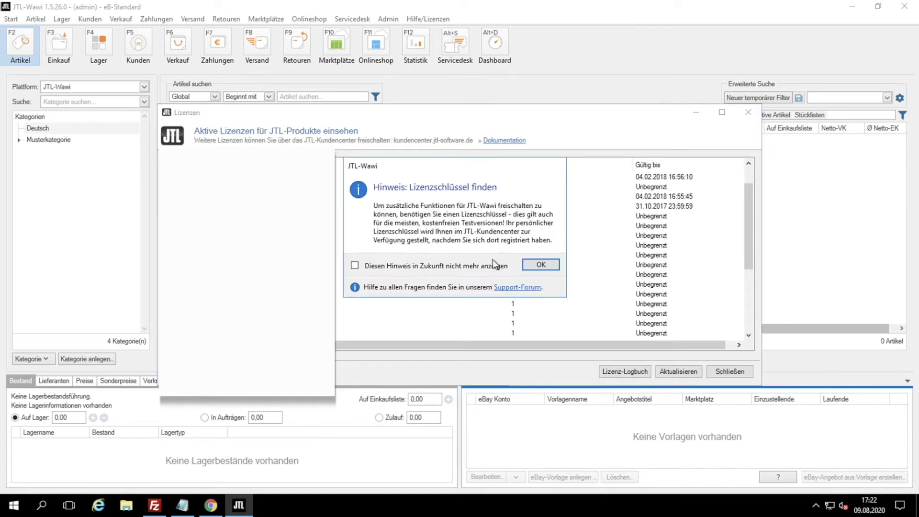
pyautogui.click(551, 262)
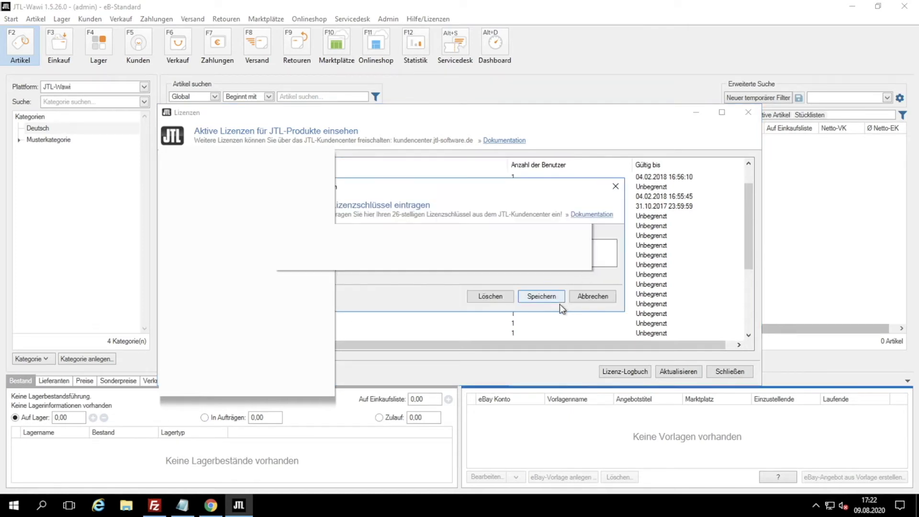
pyautogui.click(597, 298)
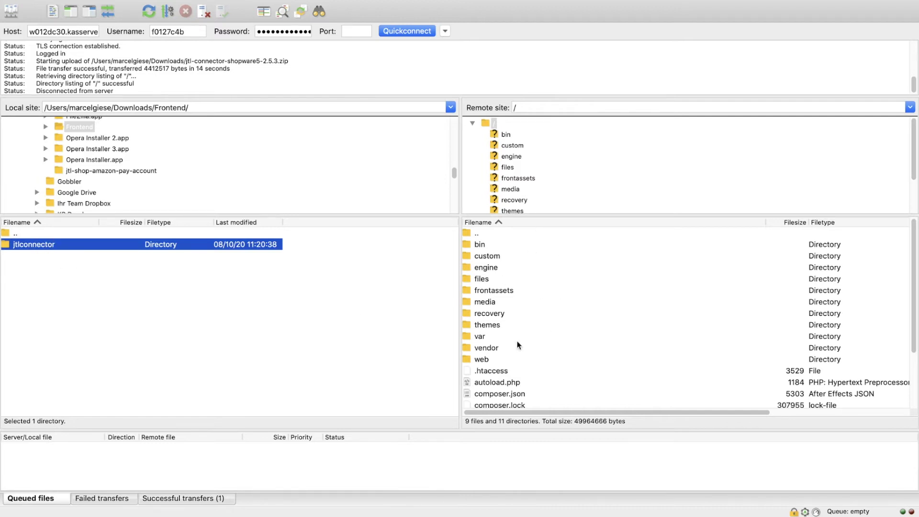
# - In FileZilla, upload the local jtlconnector folder to /engine/Shopware/Plugins/Local/Frontend on the server
pyautogui.moveTo(152, 4)
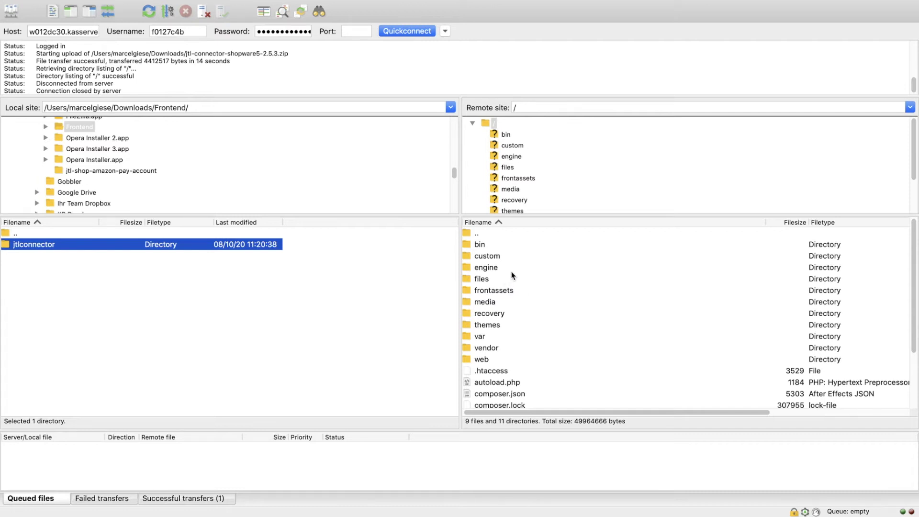
pyautogui.doubleClick(475, 267)
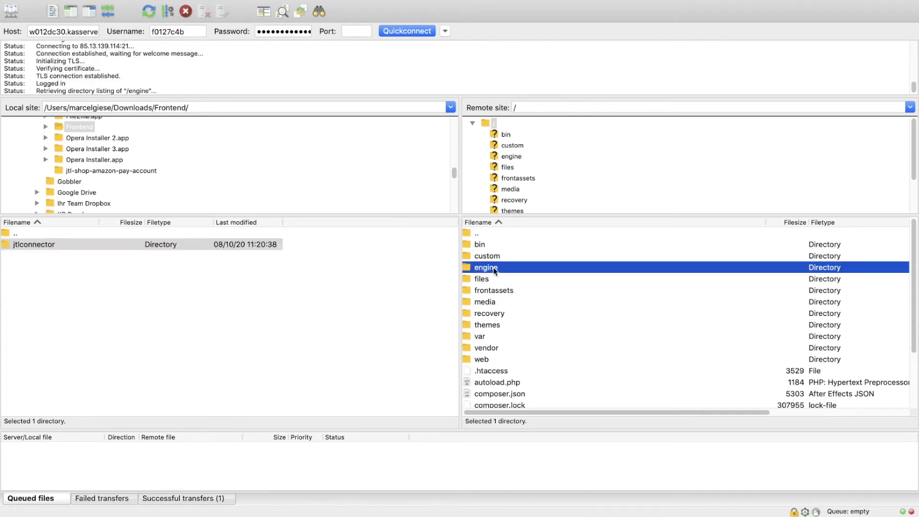
pyautogui.click(495, 256)
pyautogui.doubleClick(494, 255)
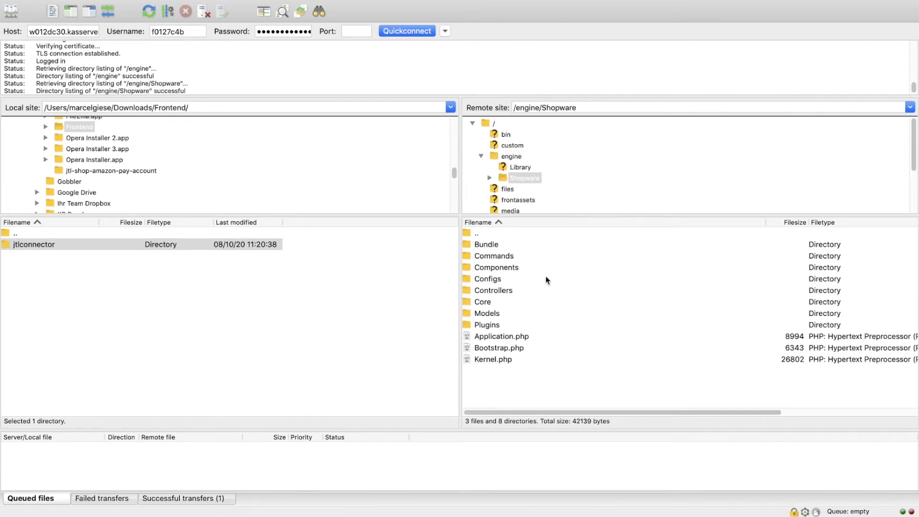
pyautogui.doubleClick(491, 323)
pyautogui.doubleClick(481, 267)
pyautogui.doubleClick(489, 267)
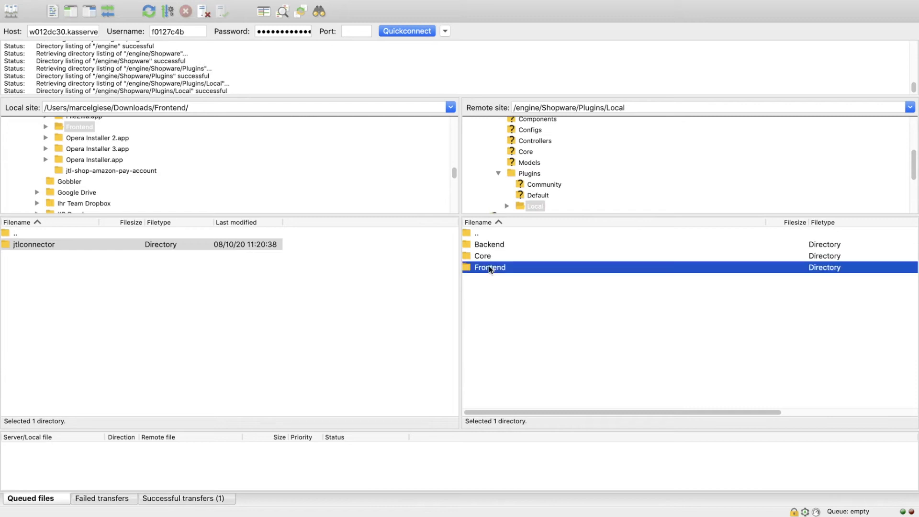
pyautogui.moveTo(21, 244); pyautogui.dragTo(561, 311)
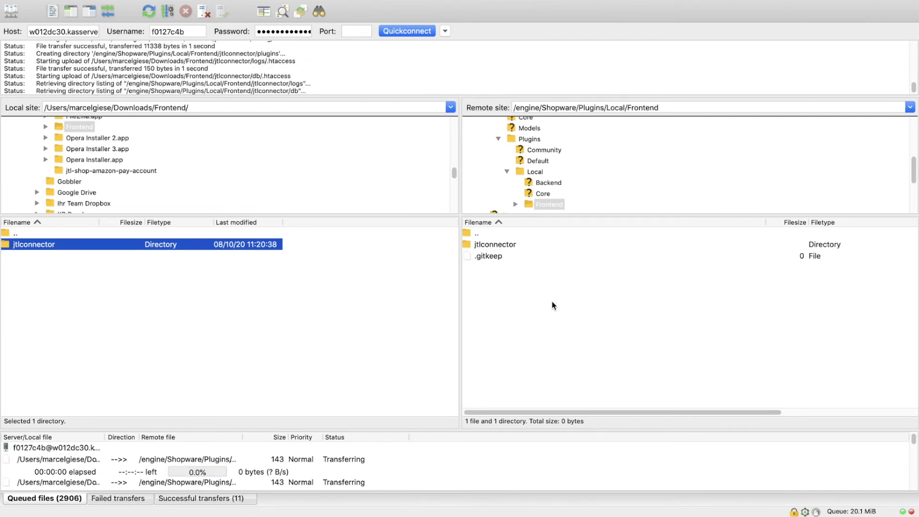
# - Set the permissions of the uploaded connector's config, db and logs folders to 777, recursing into all files and subdirectories
pyautogui.doubleClick(489, 245)
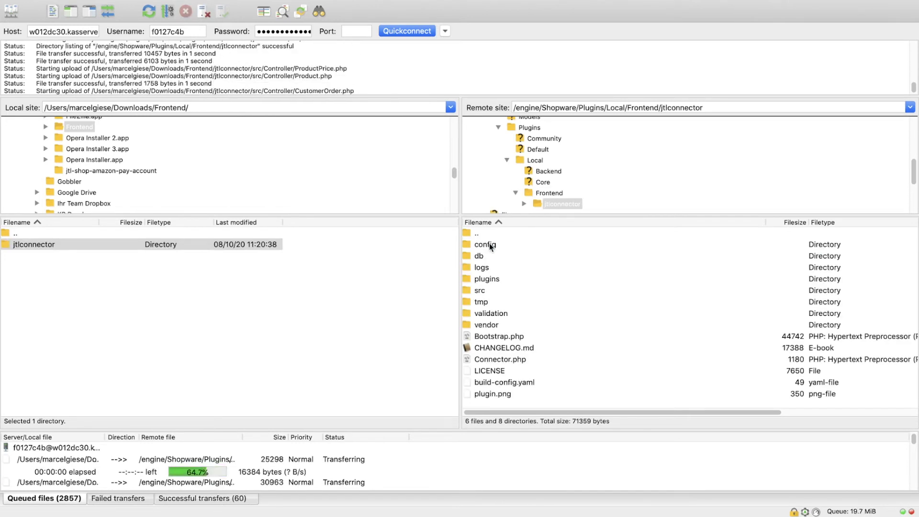
pyautogui.click(483, 255)
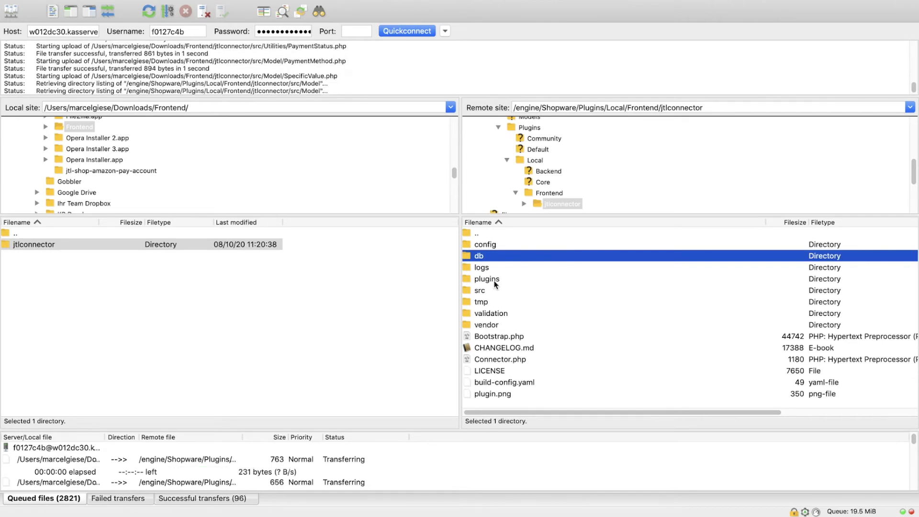
pyautogui.click(486, 244)
pyautogui.keyDown('shift'); pyautogui.click(483, 269); pyautogui.keyUp('shift')
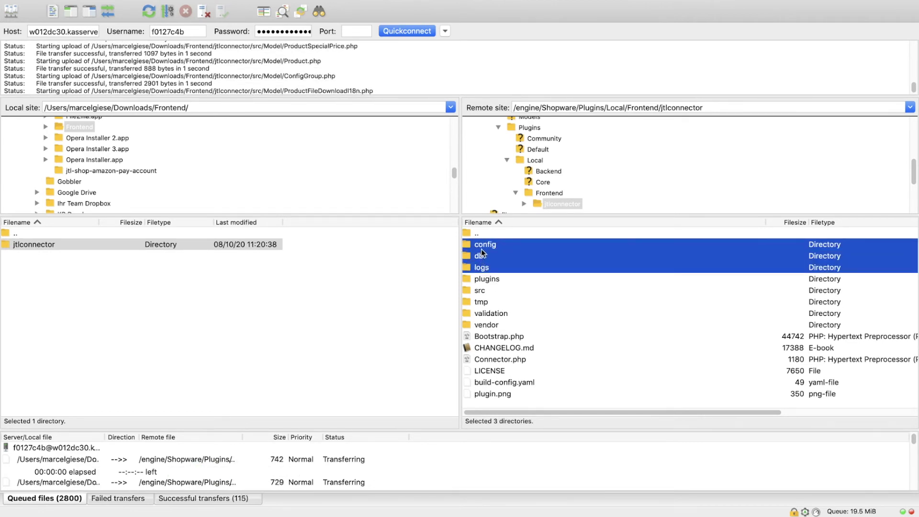
pyautogui.rightClick(481, 249)
pyautogui.click(525, 369)
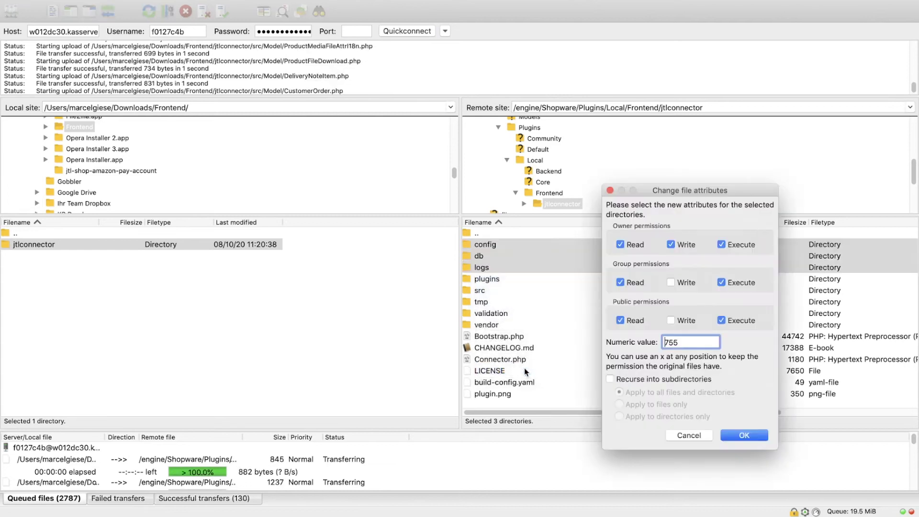
pyautogui.click(670, 283)
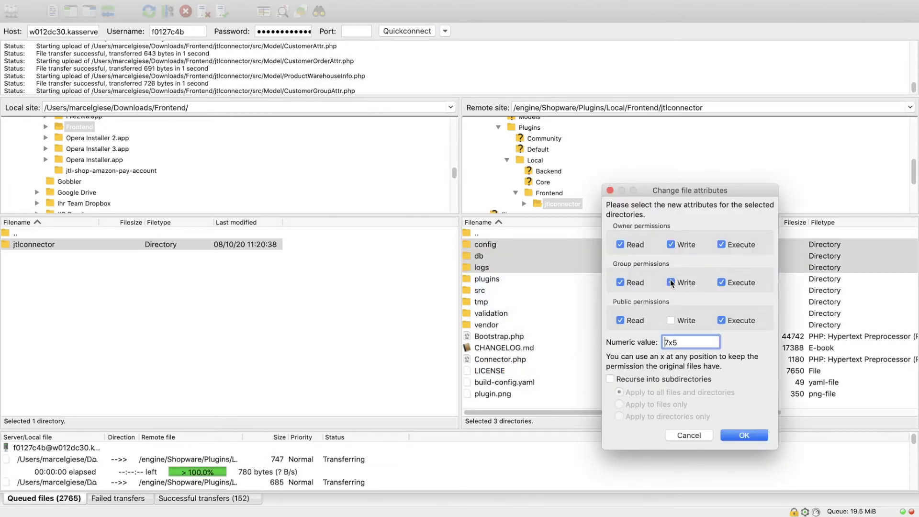
pyautogui.click(671, 320)
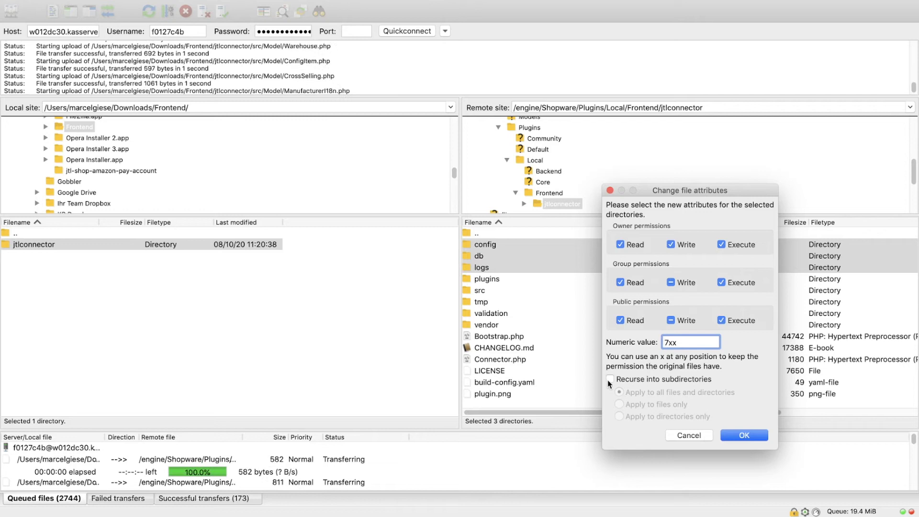
pyautogui.click(610, 379)
pyautogui.click(670, 321)
pyautogui.click(670, 282)
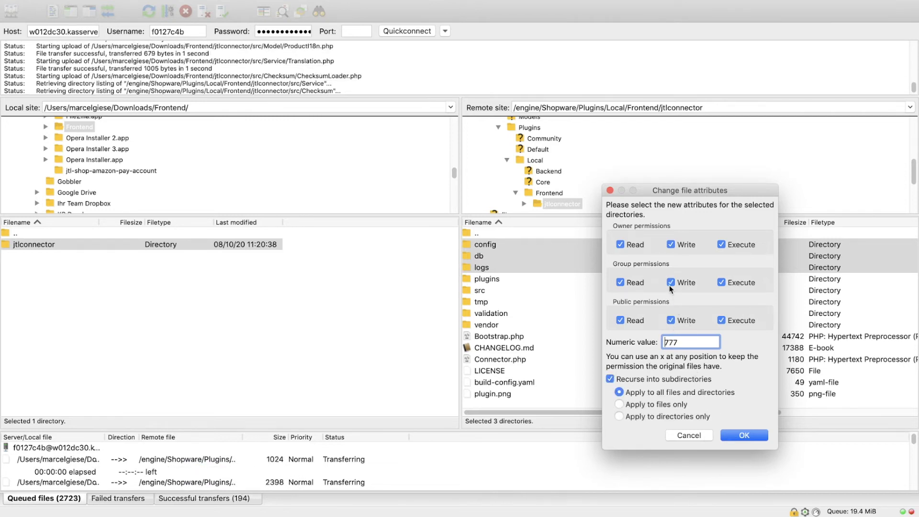
pyautogui.click(737, 435)
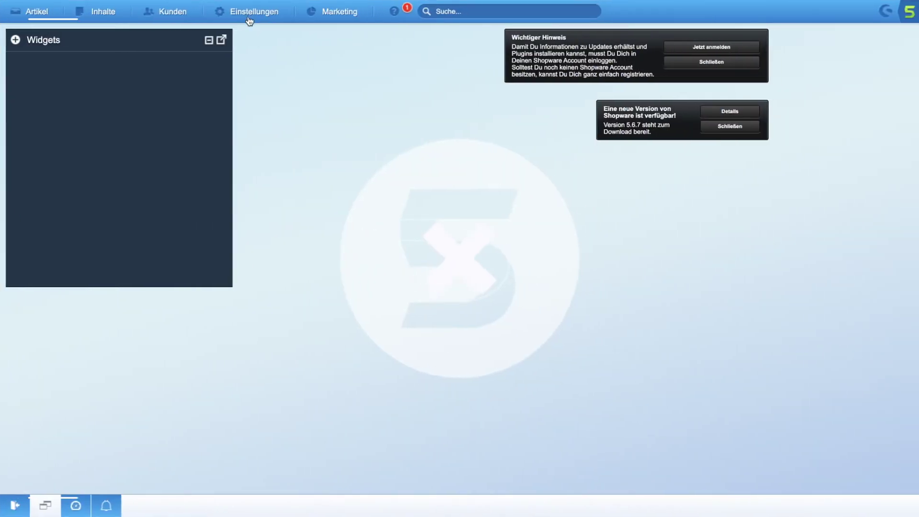
# - In the Shopware backend's Plugin Manager, install the JTL Shopware 5 Connector and clear the requested caches
pyautogui.click(251, 12)
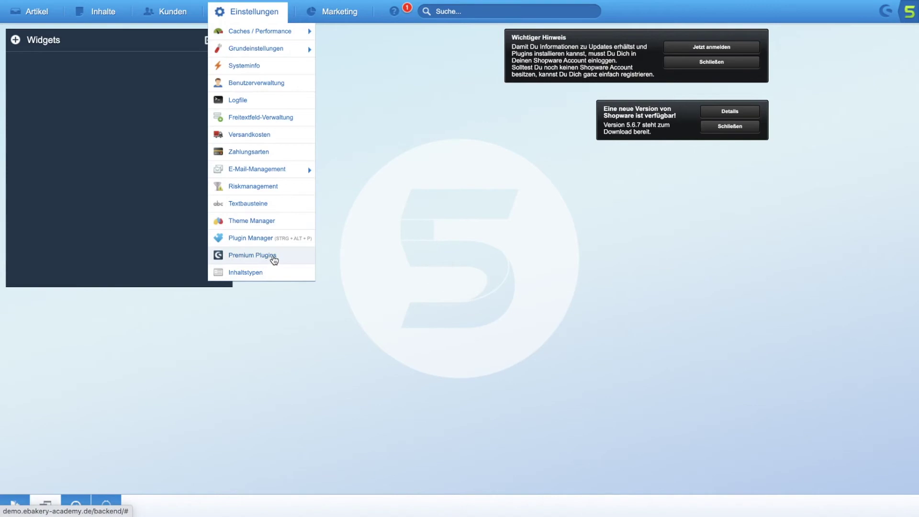
pyautogui.click(271, 238)
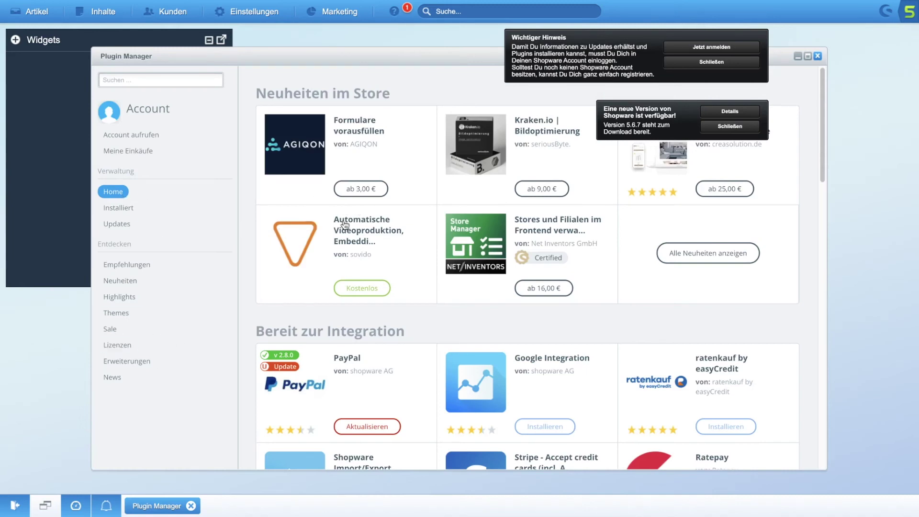
pyautogui.click(119, 208)
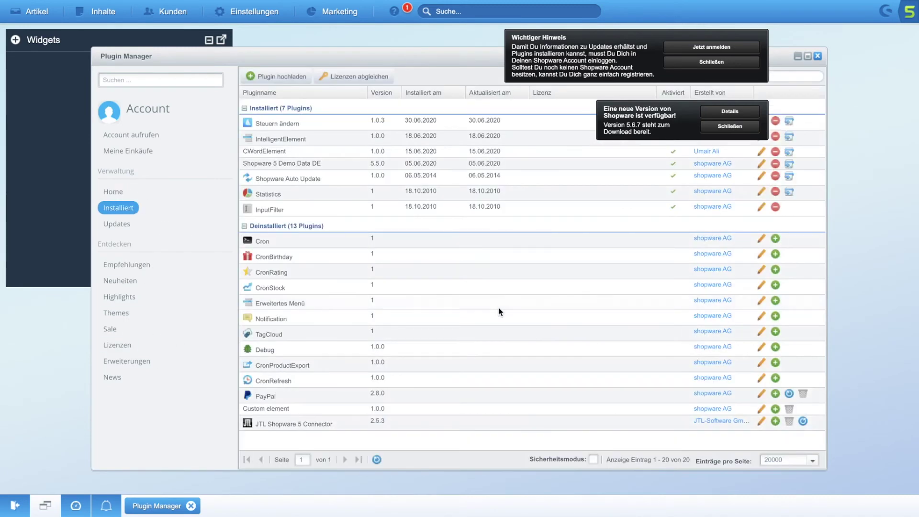
pyautogui.click(776, 421)
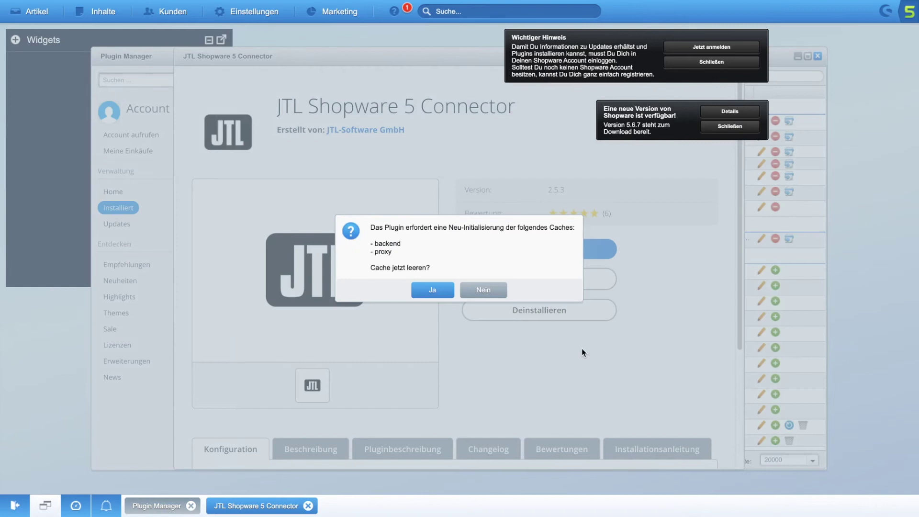
pyautogui.click(433, 290)
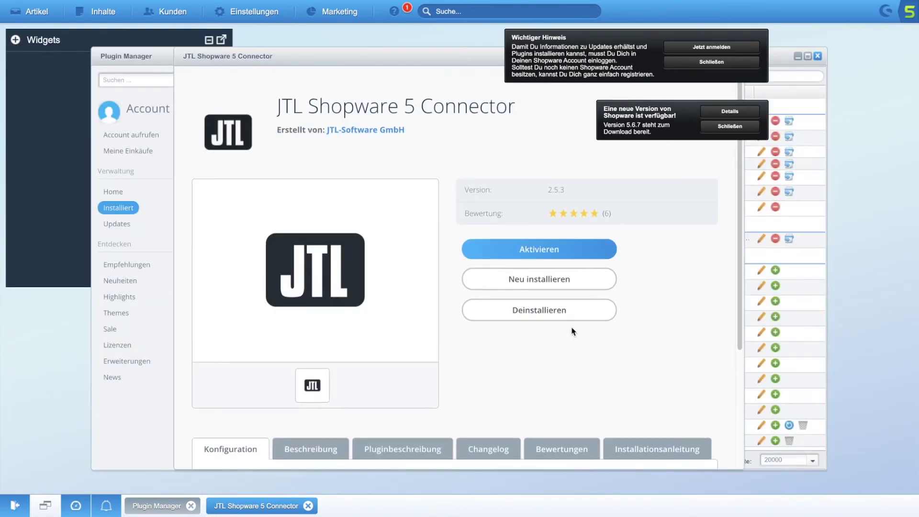
pyautogui.scroll(-3, 580, 329)
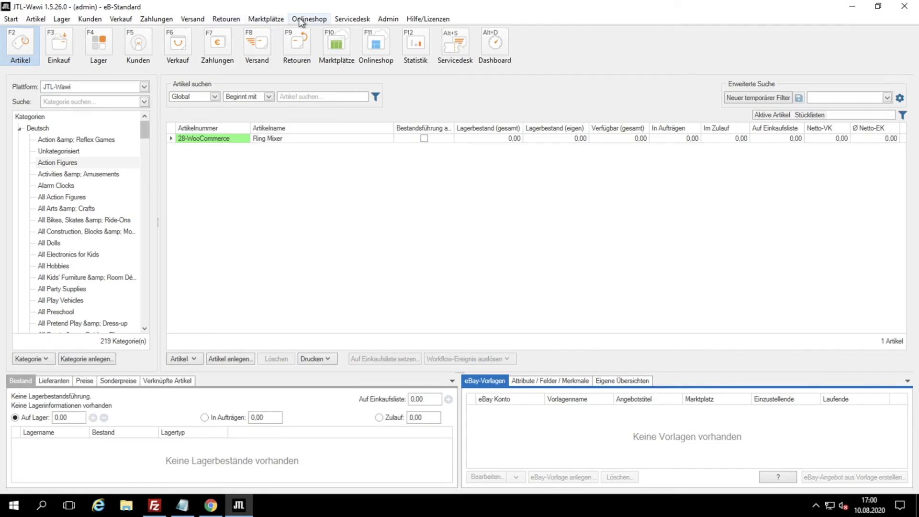
pyautogui.click(301, 20)
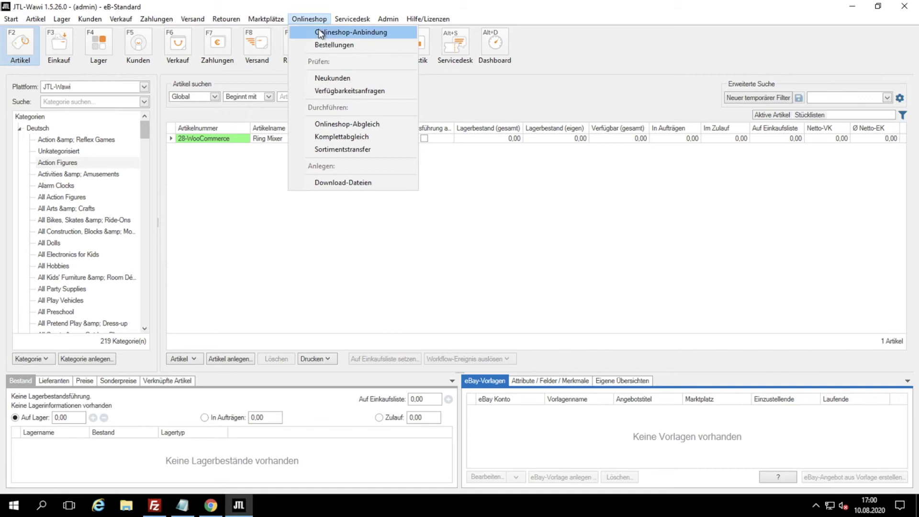
pyautogui.click(317, 30)
pyautogui.click(676, 107)
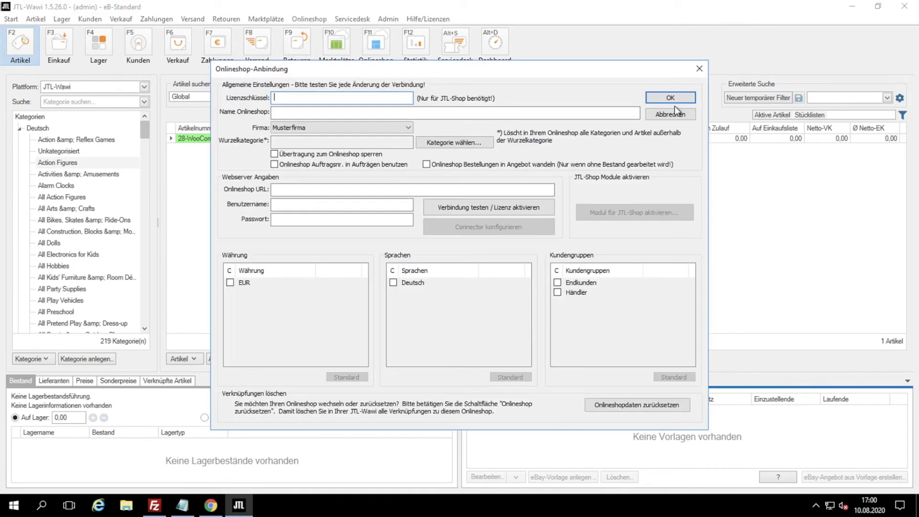
pyautogui.click(306, 188)
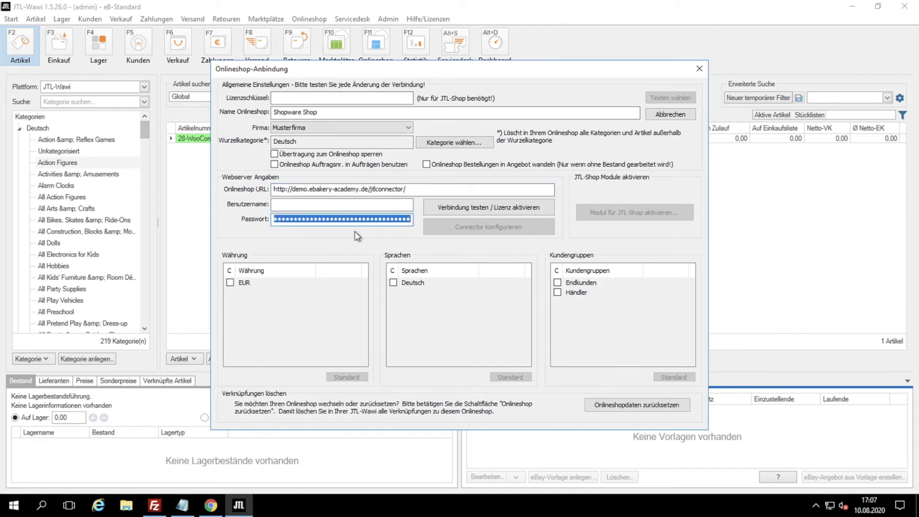
pyautogui.hotkey('ctrl', 'v')
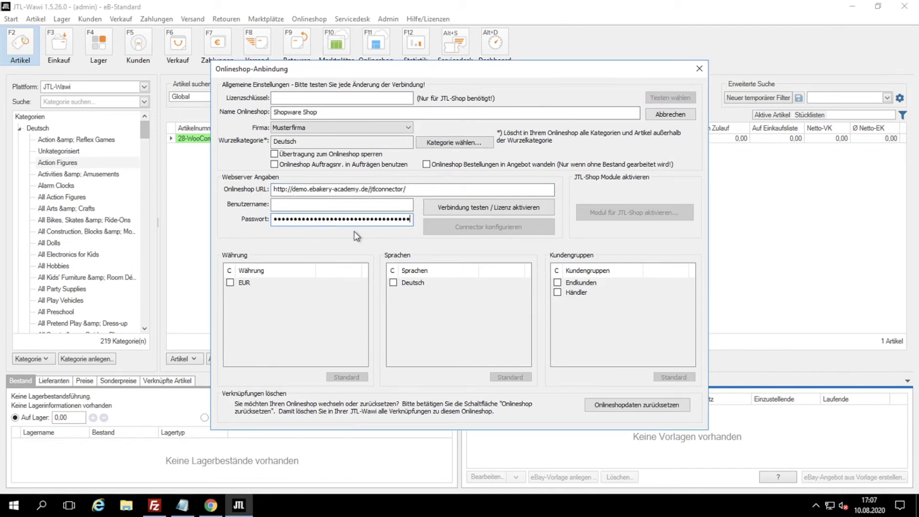
pyautogui.click(482, 208)
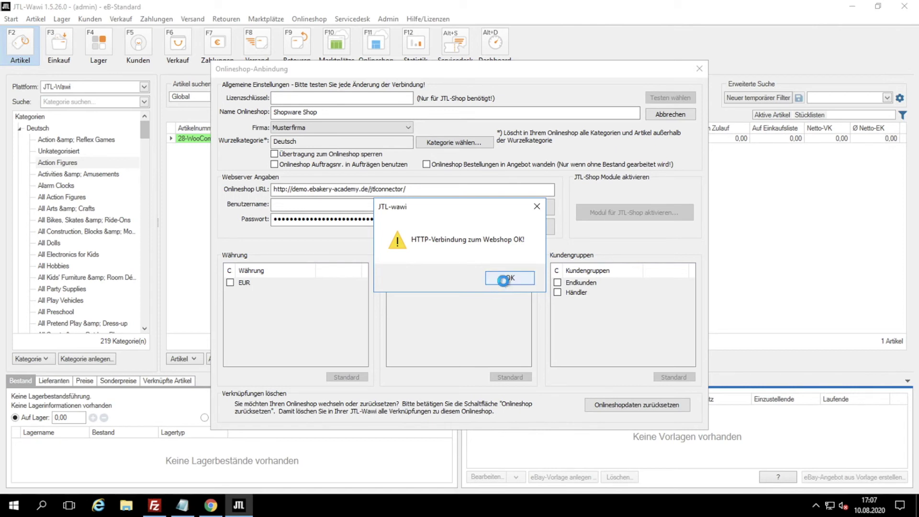
pyautogui.click(500, 278)
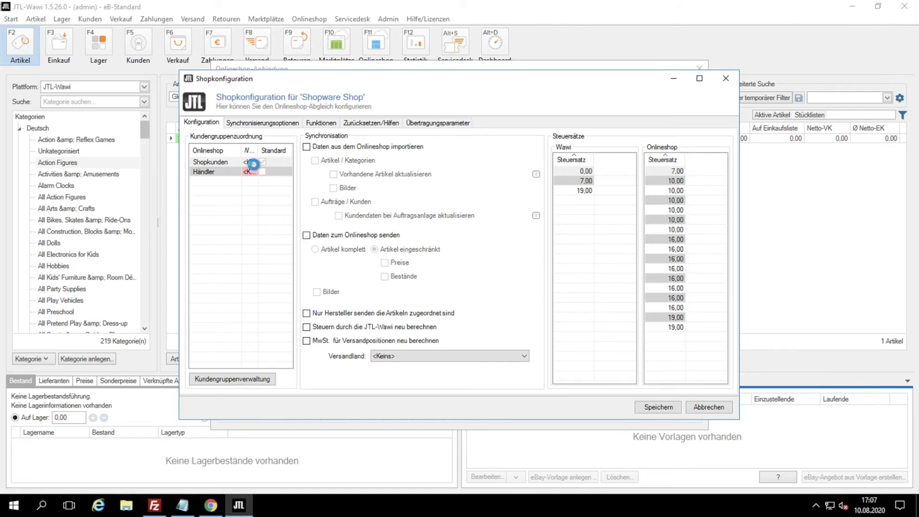
# - Examine the customer group assignment for the shop groups Shopkunden and Händler in the shop configuration
pyautogui.click(253, 163)
pyautogui.click(250, 172)
pyautogui.click(250, 172)
pyautogui.click(240, 243)
# - Enable importing Artikel / Kategorien and Aufträge / Kunden from the online shop, and save the shop configuration
pyautogui.click(307, 147)
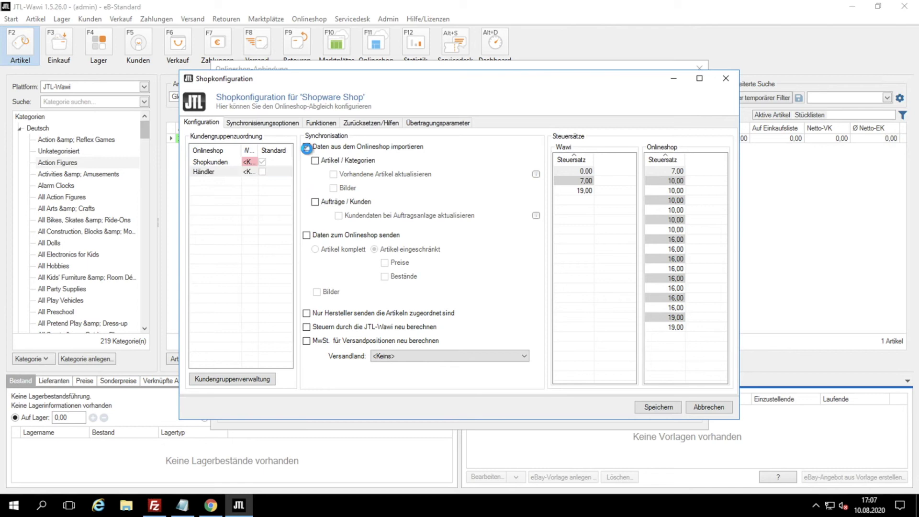
pyautogui.click(314, 161)
pyautogui.click(315, 202)
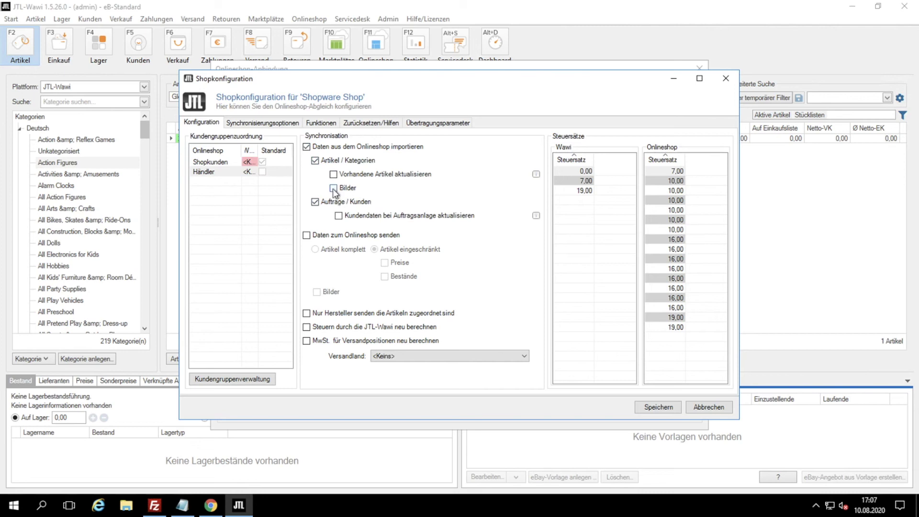
pyautogui.click(655, 405)
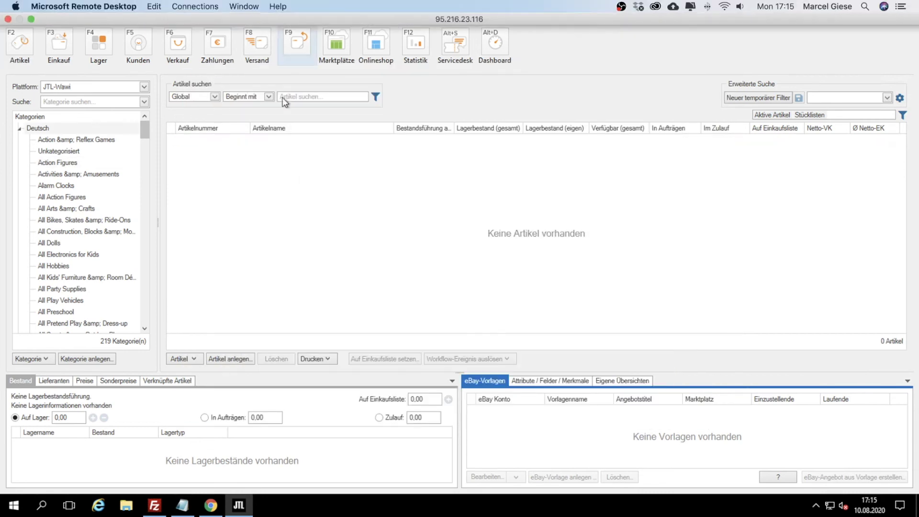
# - Open the online shop synchronisation (Onlineshop-Abgleich) for the connected shop
pyautogui.click(263, 18)
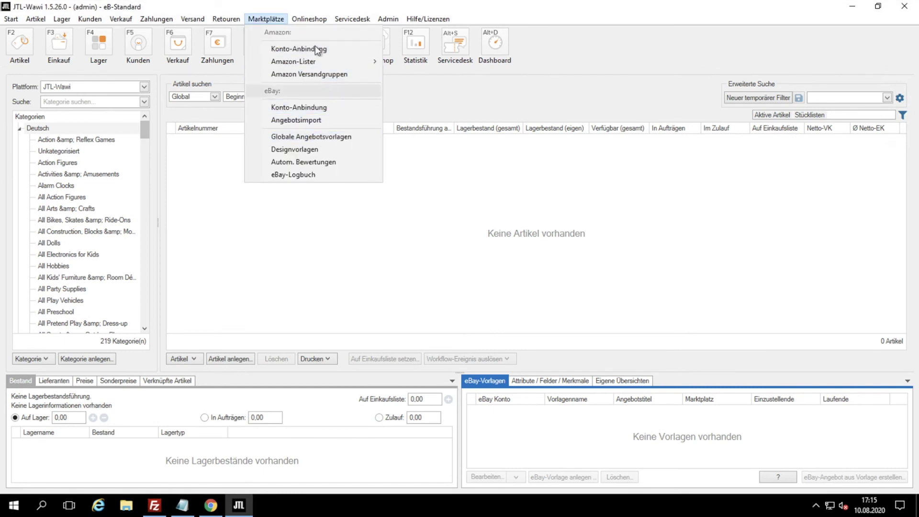
pyautogui.moveTo(308, 21)
pyautogui.click(349, 123)
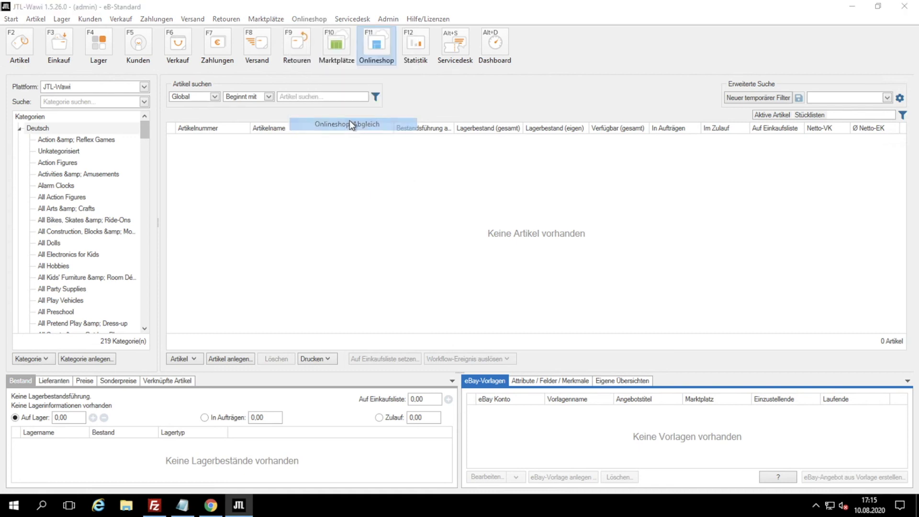